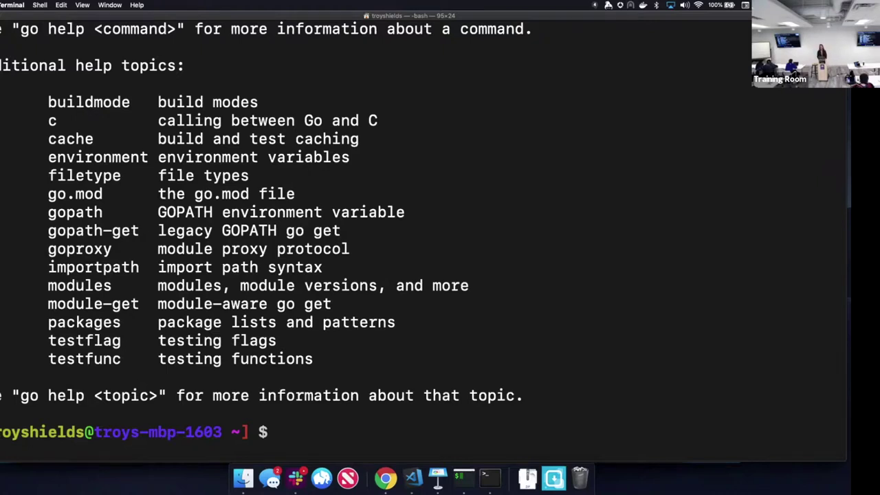
Step: Switch to Keynote, present the Install Some Stuff slide full screen, and leave the slideshow
{"action": "key", "text": "super+Tab"}
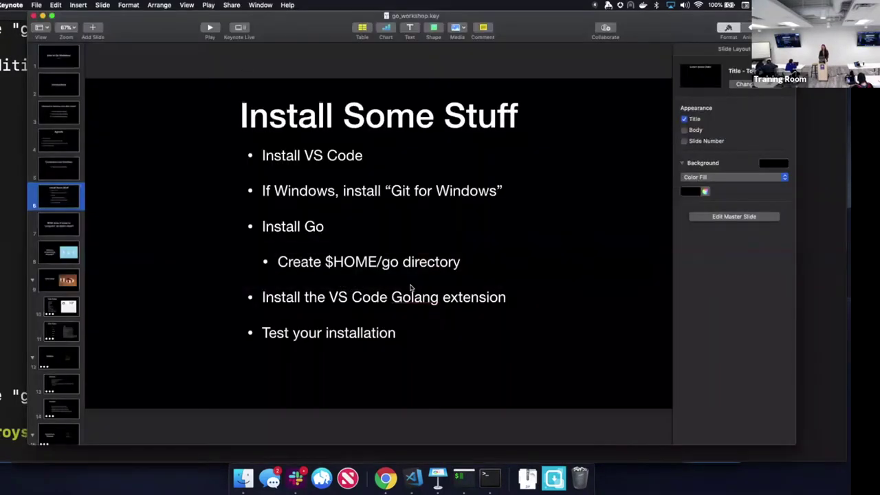
{"action": "left_click", "coordinate": [210, 29]}
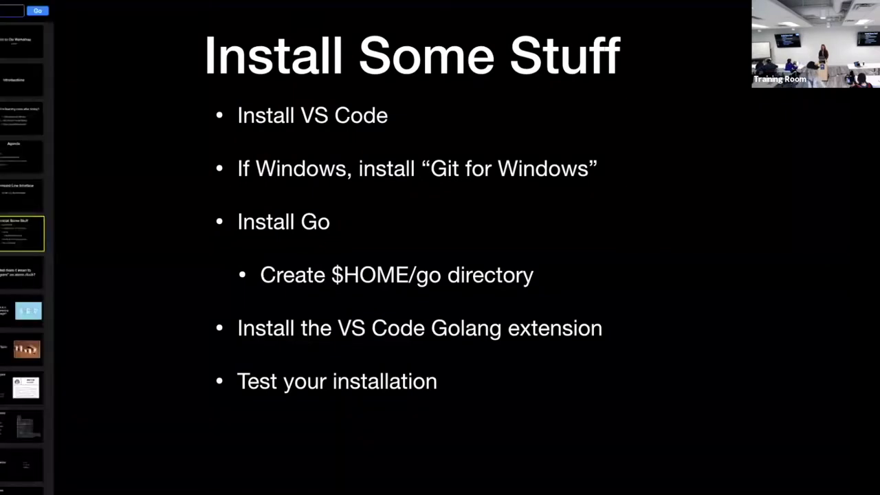
{"action": "key", "text": "Escape"}
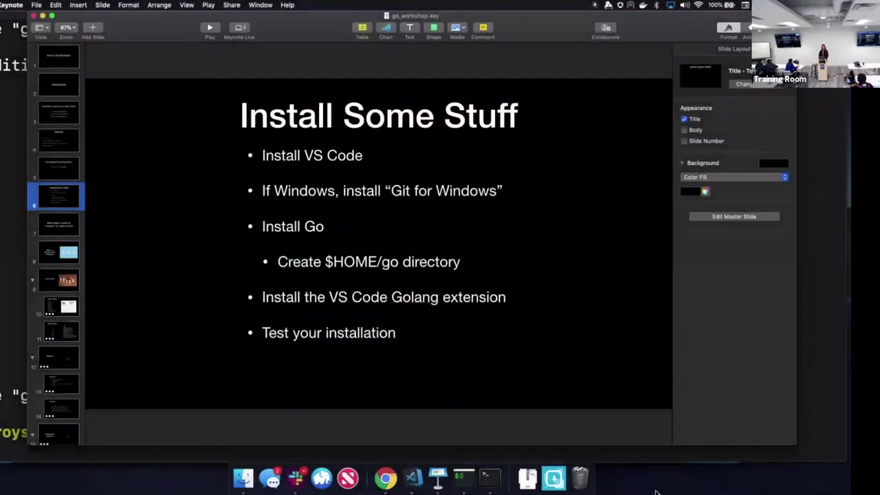
Step: Switch to Finder showing the home folder and collapse its Pictures folder
{"action": "key", "text": "super+space"}
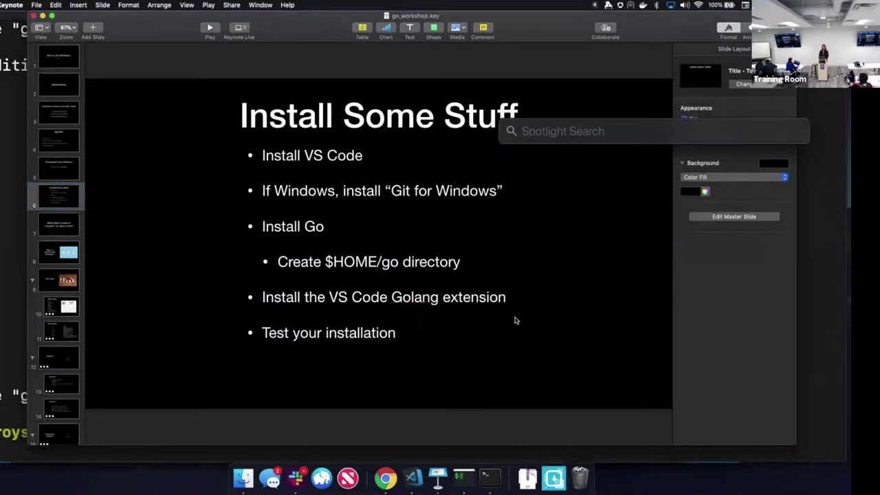
{"action": "type", "text": "di"}
{"action": "key", "text": "BackSpace"}
{"action": "key", "text": "BackSpace"}
{"action": "type", "text": "find"}
{"action": "key", "text": "Return"}
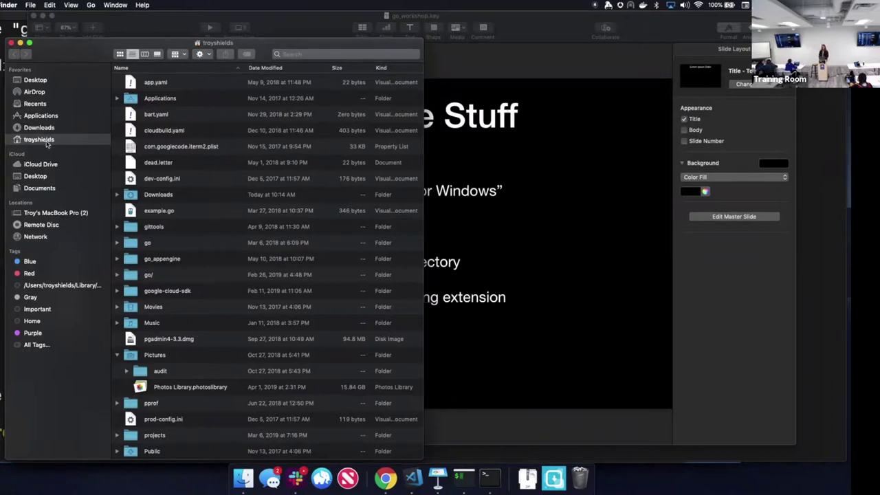
{"action": "left_click", "coordinate": [117, 356]}
{"action": "left_click", "coordinate": [117, 356]}
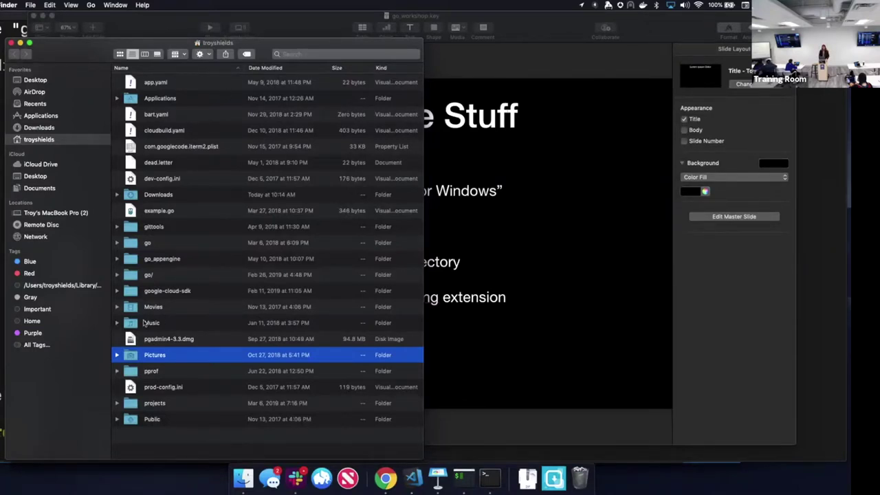
Step: Try adding a folder named go to the home folder, and move the resulting untitled folder to the Trash
{"action": "right_click", "coordinate": [160, 432]}
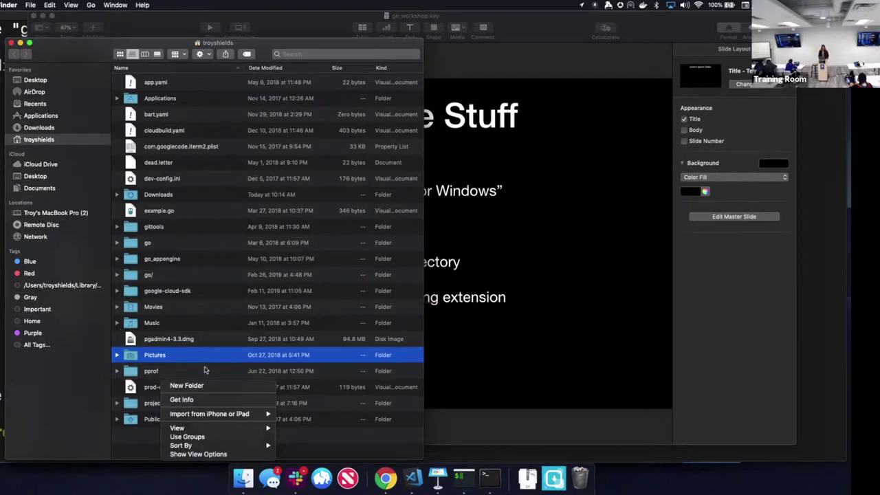
{"action": "left_click", "coordinate": [187, 385]}
{"action": "type", "text": "go"}
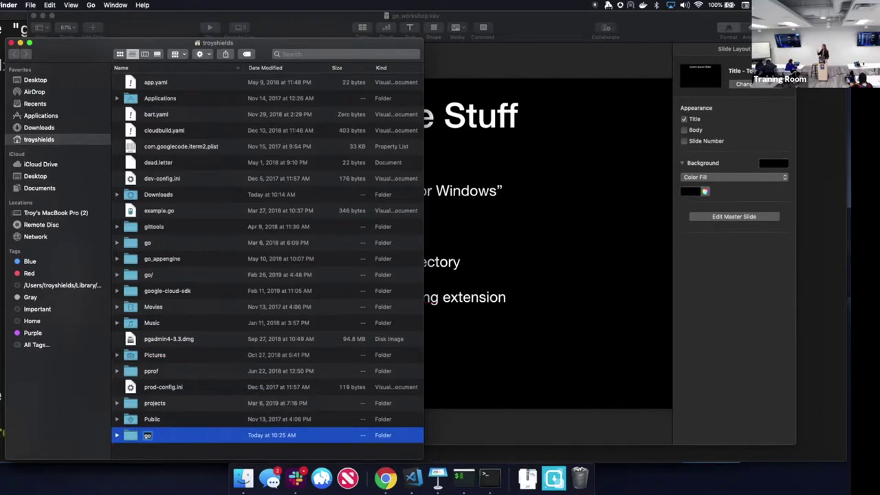
{"action": "key", "text": "BackSpace"}
{"action": "key", "text": "BackSpace"}
{"action": "key", "text": "Return"}
{"action": "right_click", "coordinate": [176, 440]}
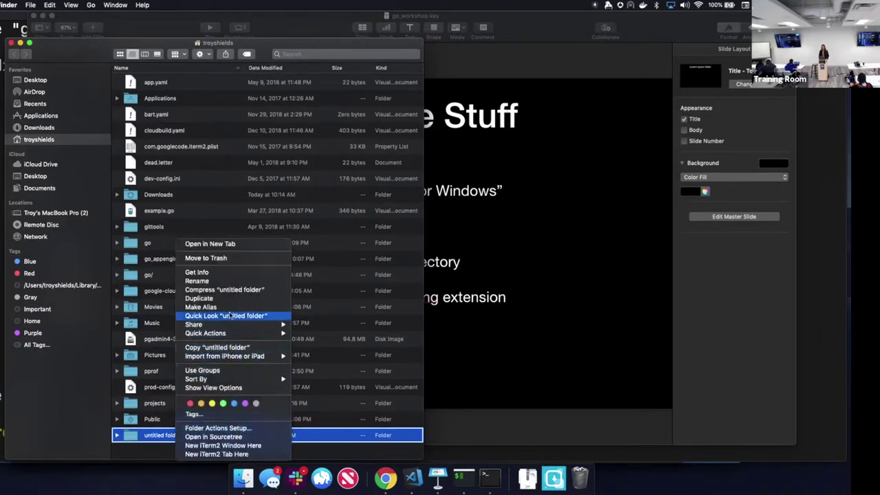
{"action": "left_click", "coordinate": [233, 259]}
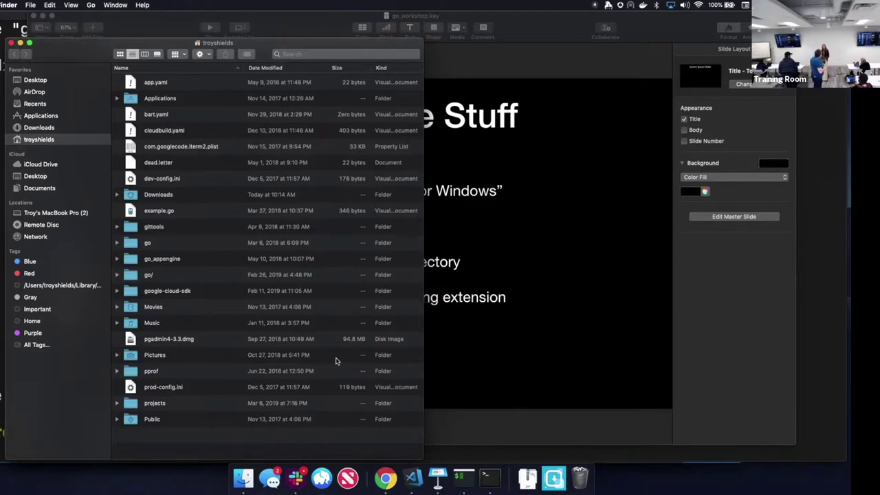
Step: Return to the Install Some Stuff slide in Keynote and switch to VS Code
{"action": "left_click", "coordinate": [597, 335]}
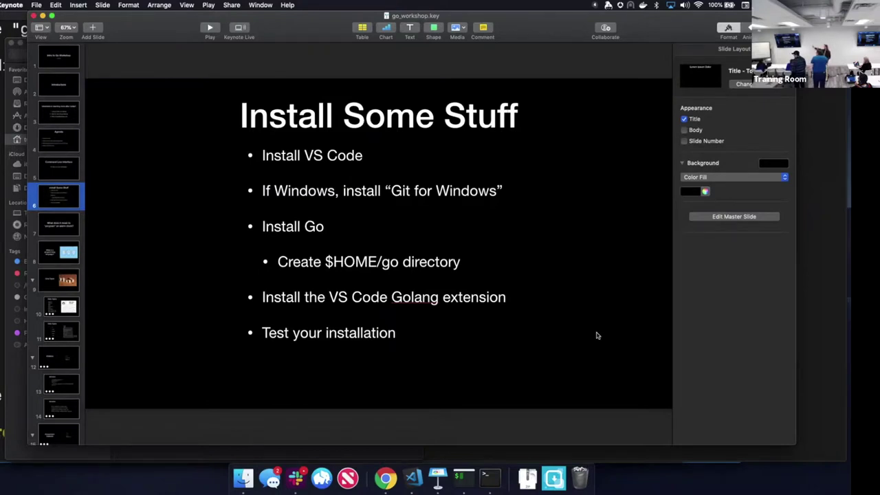
{"action": "left_click", "coordinate": [359, 314]}
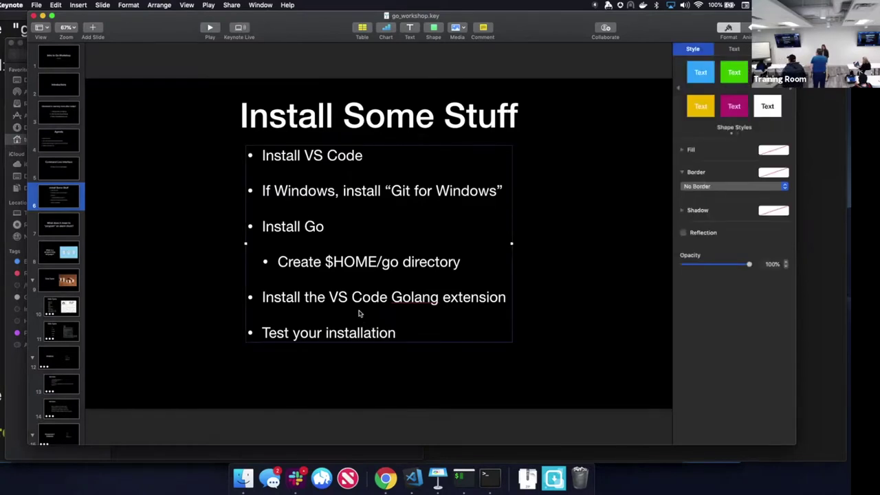
{"action": "key", "text": "super+space"}
{"action": "type", "text": "vs code"}
{"action": "key", "text": "Return"}
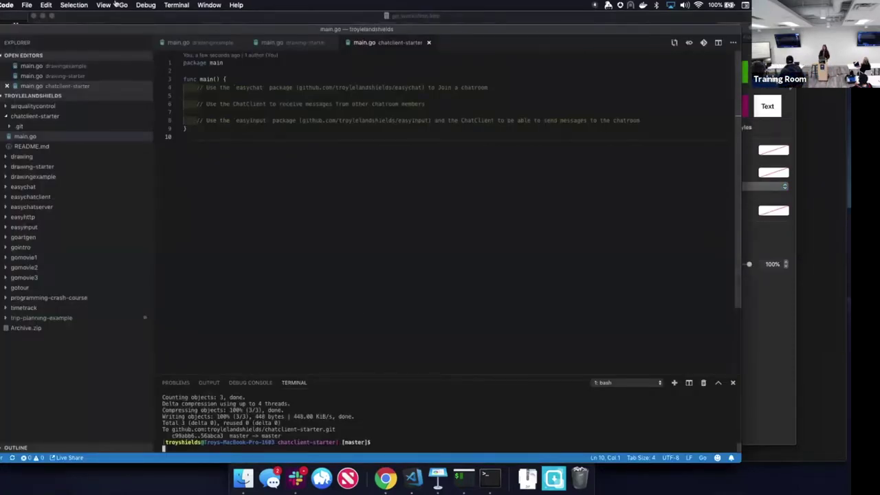
Step: Close all open main.go editors and the terminal panel, and close the project window
{"action": "left_click", "coordinate": [241, 43]}
{"action": "left_click", "coordinate": [241, 42]}
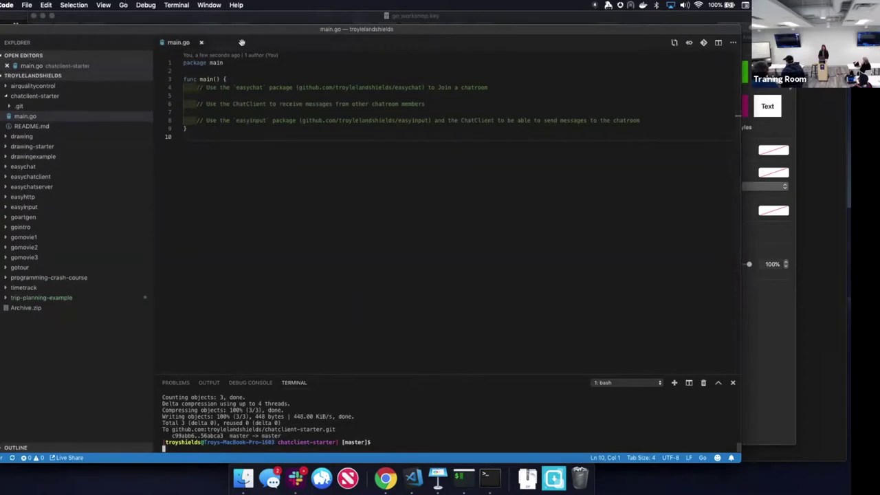
{"action": "left_click", "coordinate": [201, 43]}
{"action": "left_click", "coordinate": [732, 382]}
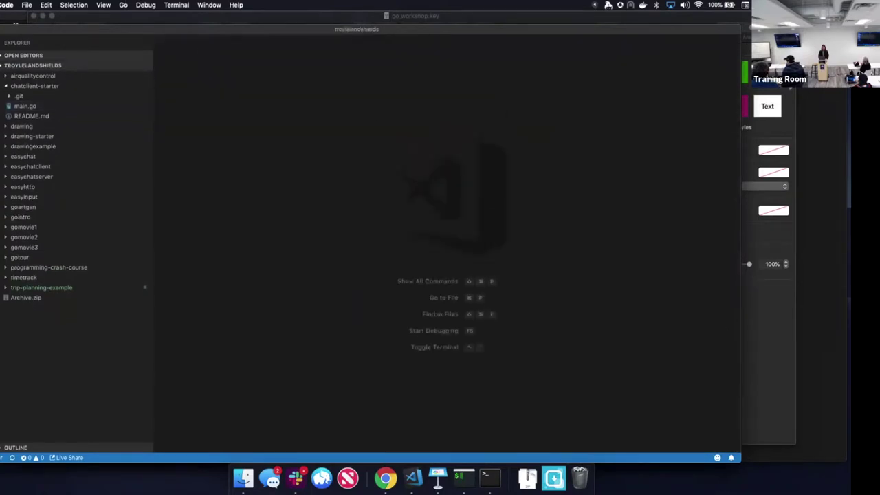
{"action": "key", "text": "super+w"}
Step: Open a new empty VS Code window without choosing a folder
{"action": "left_click", "coordinate": [26, 5]}
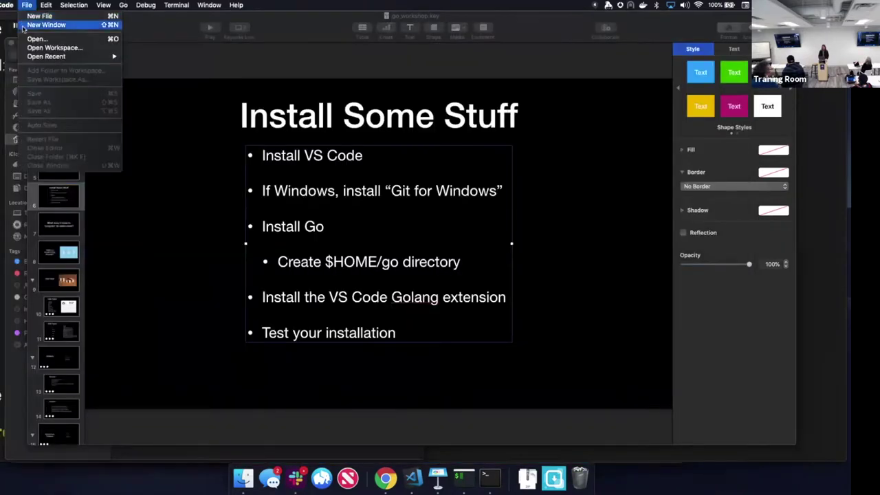
{"action": "left_click", "coordinate": [35, 39]}
{"action": "left_click", "coordinate": [26, 4]}
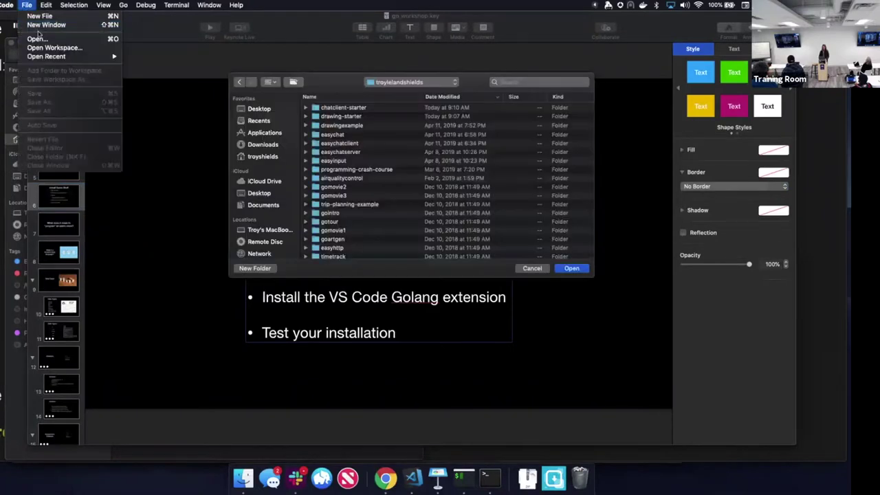
{"action": "left_click", "coordinate": [39, 26]}
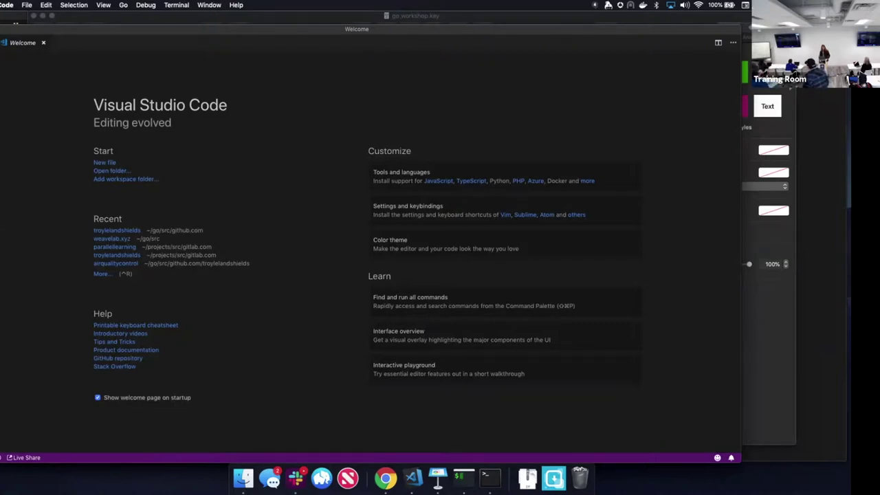
Step: Enlarge the interface and search the extension marketplace for Go
{"action": "key", "text": "super+shift+x"}
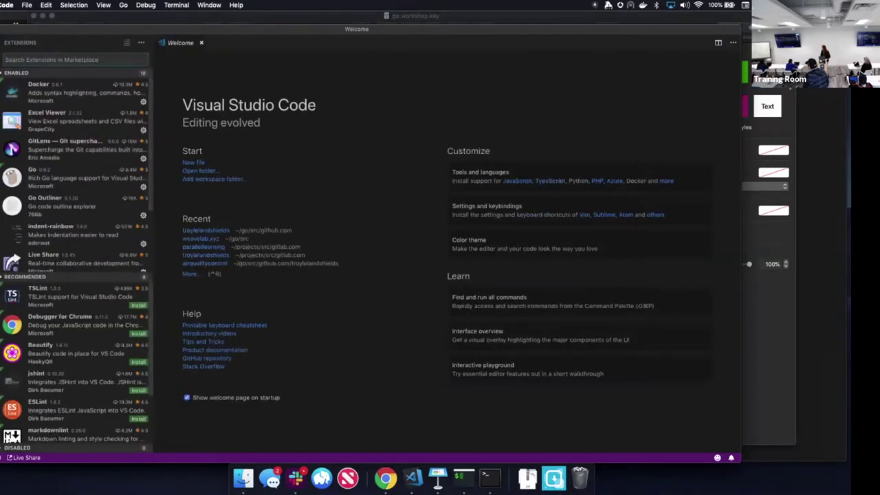
{"action": "key", "text": "super+equal"}
{"action": "key", "text": "super+equal"}
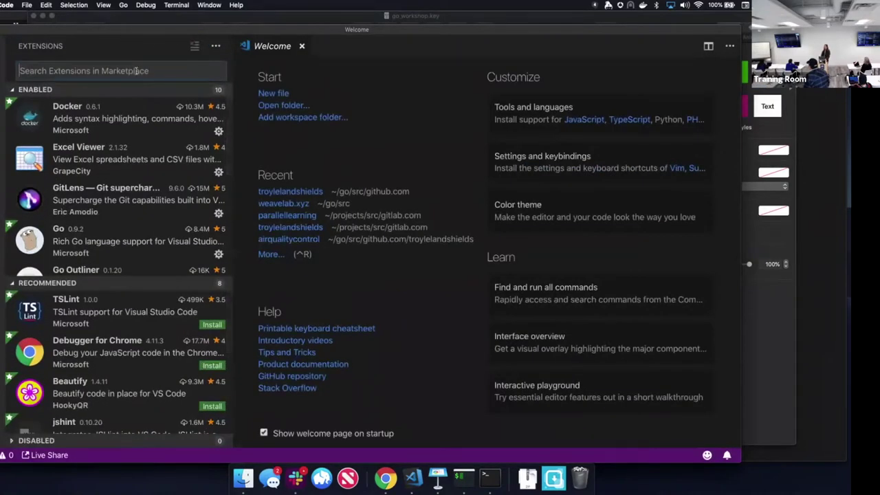
{"action": "type", "text": "Go"}
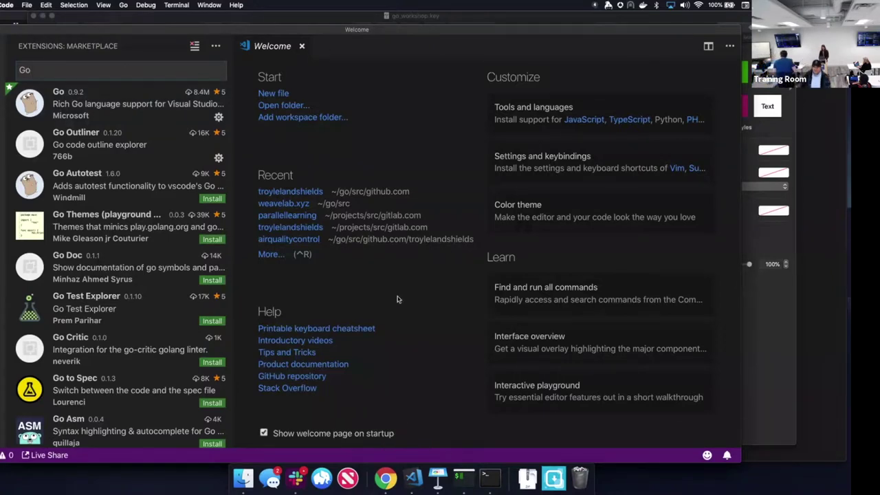
{"action": "key", "text": "super+Tab"}
{"action": "key", "text": "super+Tab"}
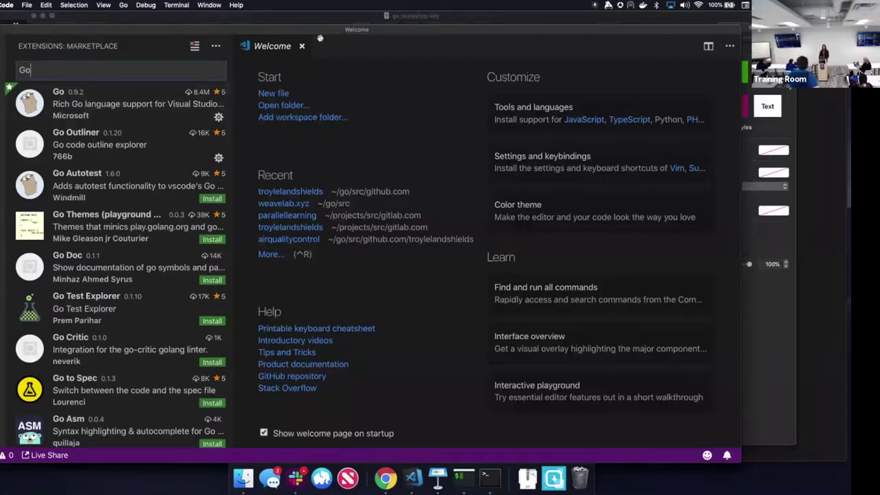
Step: Replace the Welcome page and extensions view with the file explorer and an integrated terminal, making the terminal taller and wider
{"action": "left_click", "coordinate": [301, 46]}
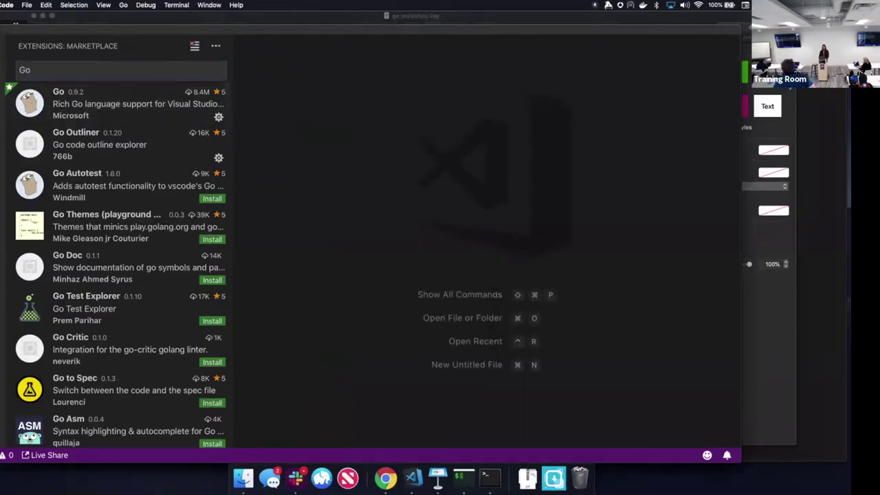
{"action": "key", "text": "super+shift+e"}
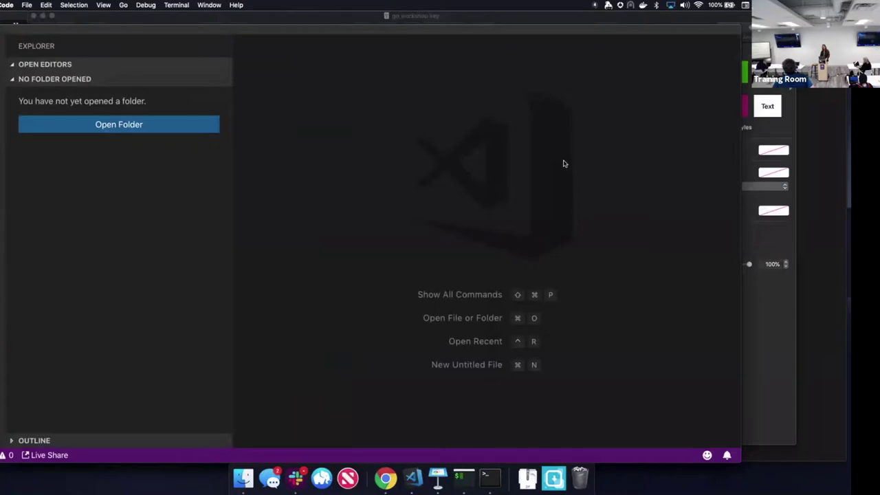
{"action": "key", "text": "ctrl+grave"}
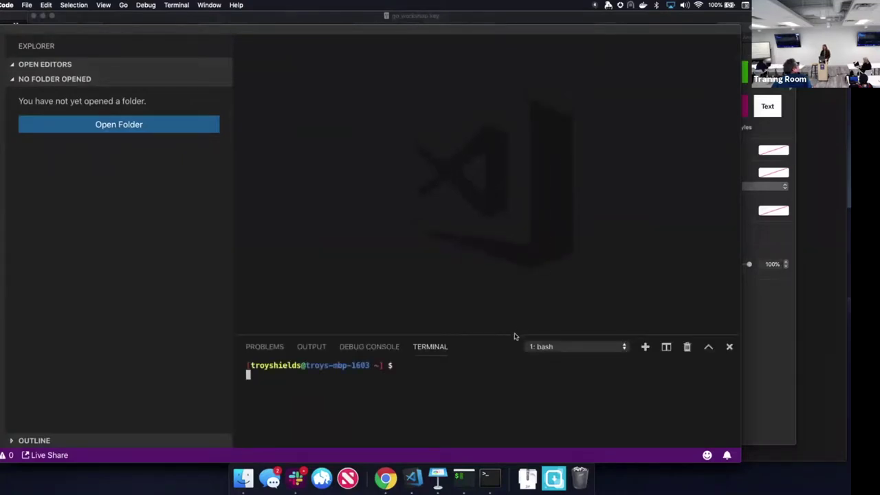
{"action": "left_click_drag", "start_coordinate": [514, 336], "coordinate": [512, 233]}
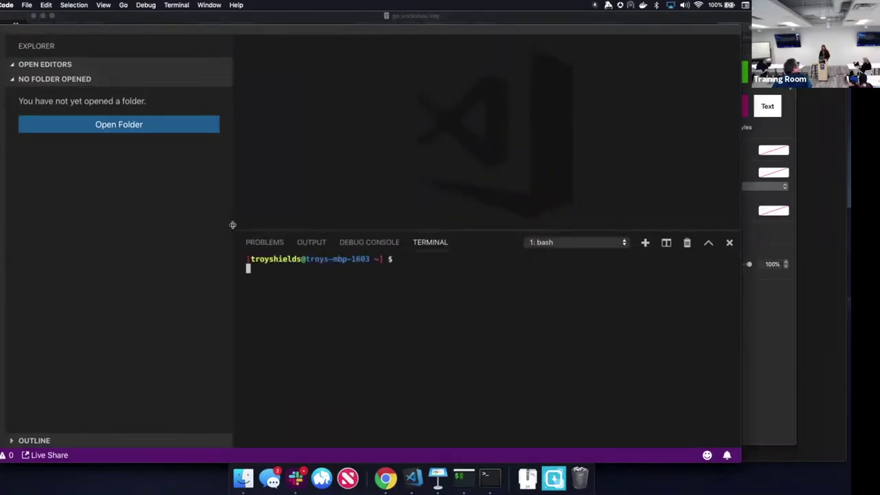
{"action": "left_click_drag", "start_coordinate": [233, 224], "coordinate": [110, 227]}
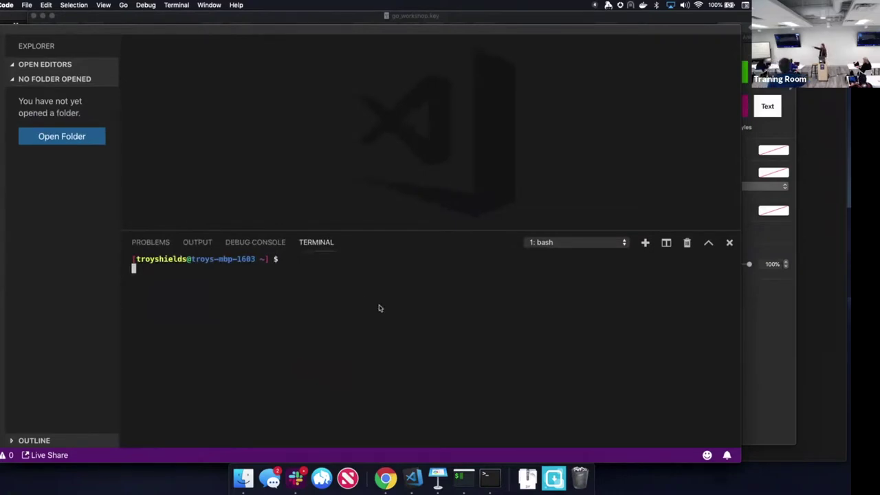
Step: Magnify the interface by five zoom levels and hide the sidebar to give the terminal more room
{"action": "key", "text": "super+equal"}
{"action": "key", "text": "super+equal"}
{"action": "key", "text": "super+equal"}
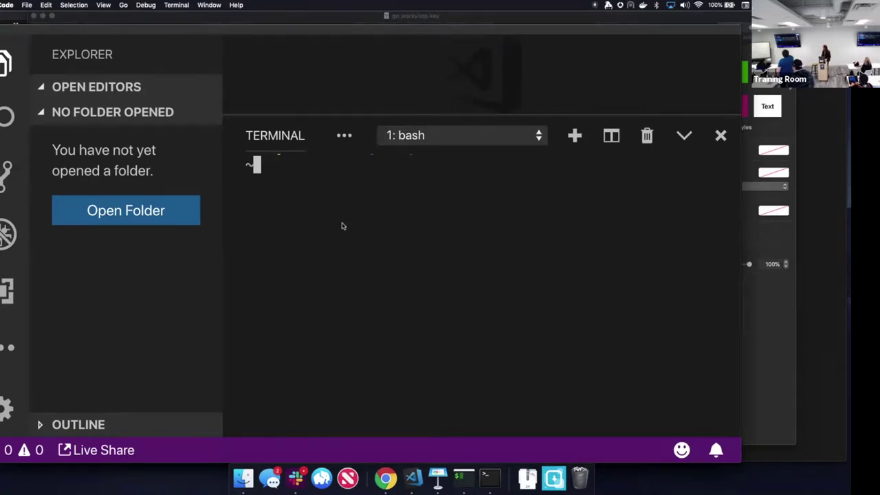
{"action": "key", "text": "super+equal"}
{"action": "key", "text": "super+equal"}
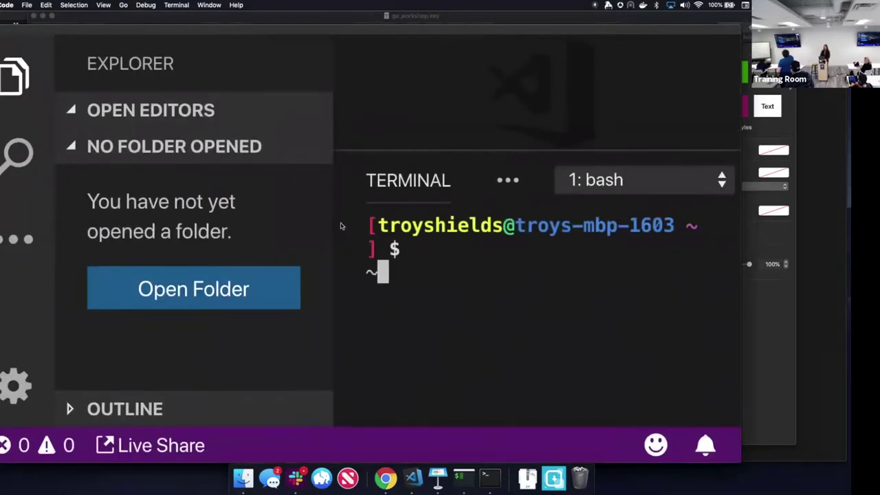
{"action": "key", "text": "super+b"}
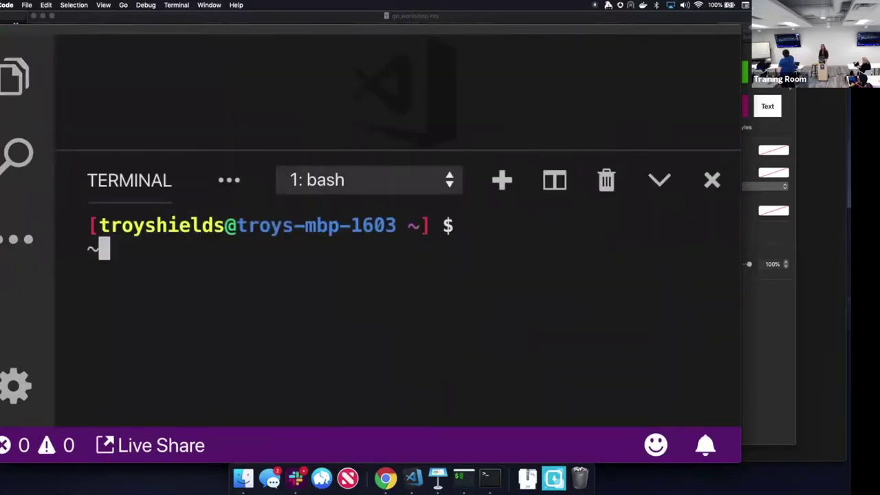
Step: Run go help in the integrated terminal and look through its output
{"action": "left_click", "coordinate": [103, 5]}
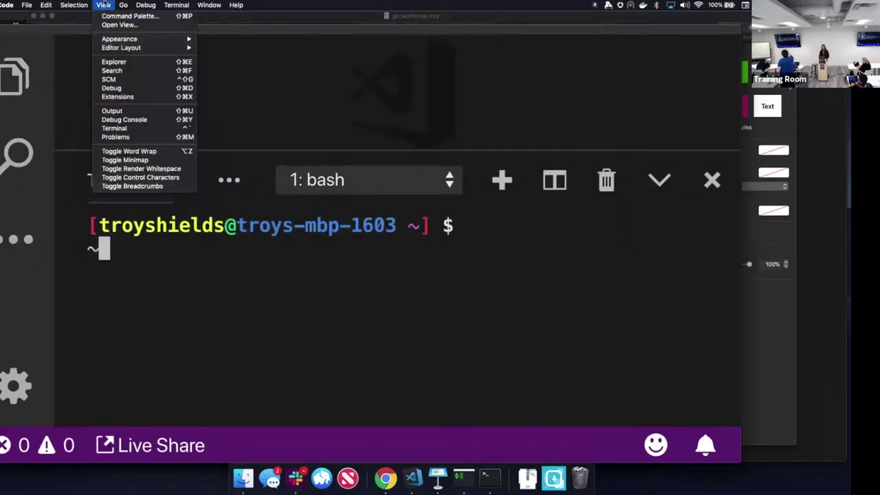
{"action": "left_click", "coordinate": [139, 129]}
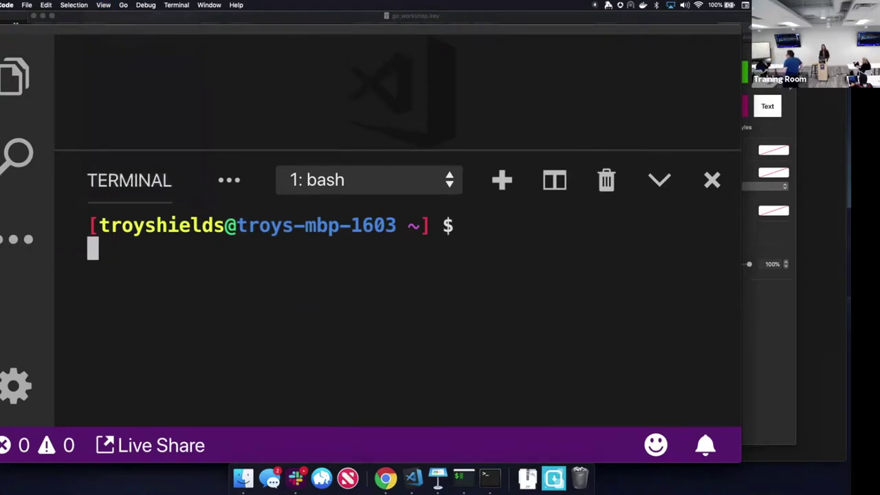
{"action": "type", "text": "go help"}
{"action": "key", "text": "BackSpace"}
{"action": "key", "text": "Return"}
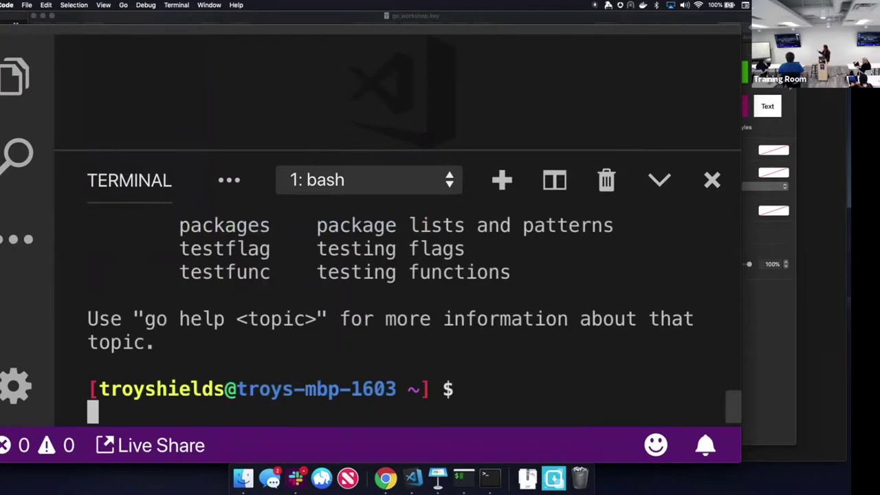
{"action": "scroll", "coordinate": [278, 304], "scroll_direction": "up", "scroll_amount": 5}
{"action": "scroll", "coordinate": [279, 304], "scroll_direction": "down", "scroll_amount": 5}
Step: Clear the terminal and run go install for the drawing package from the presenter's GitHub account
{"action": "type", "text": "clear"}
{"action": "key", "text": "Return"}
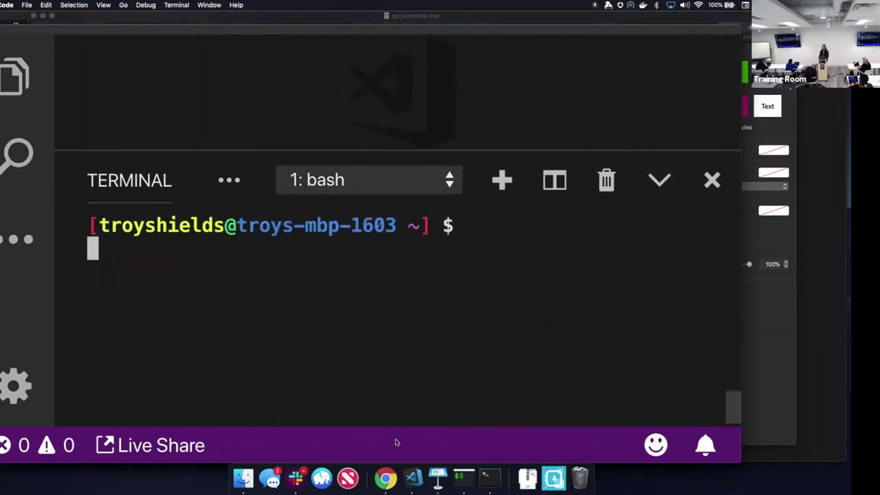
{"action": "type", "text": "go install"}
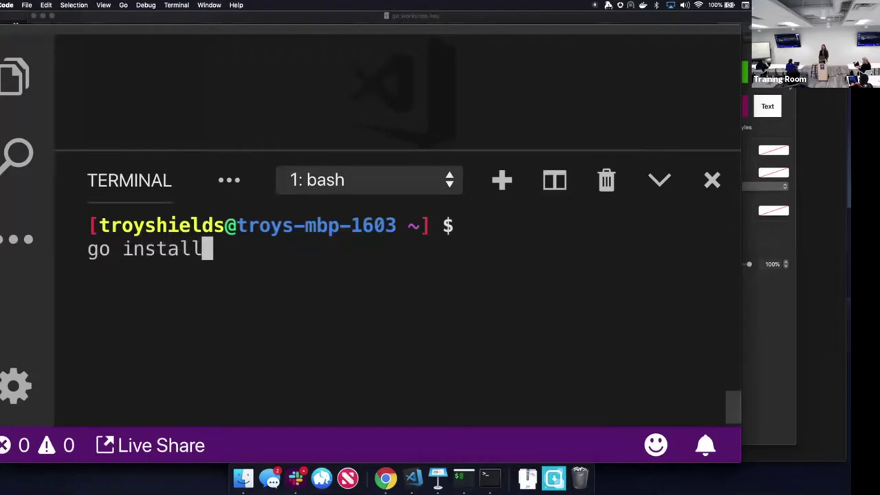
{"action": "type", "text": " github.co"}
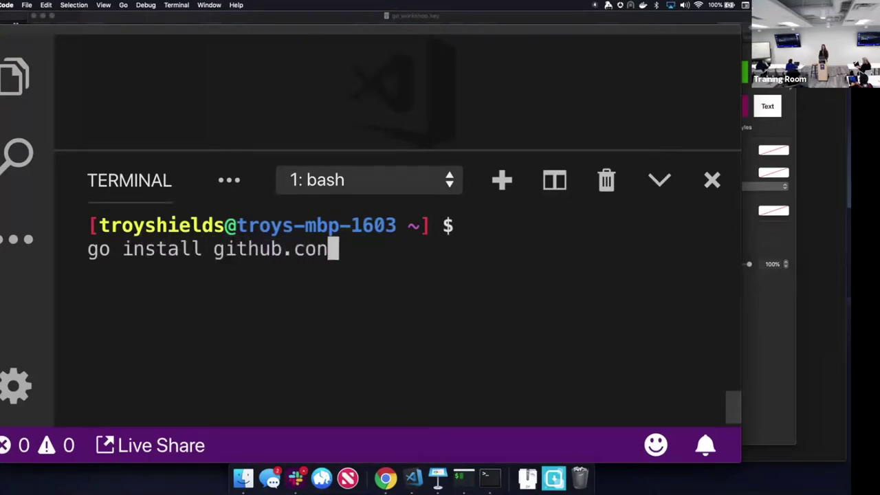
{"action": "type", "text": "m/troylelandshields"}
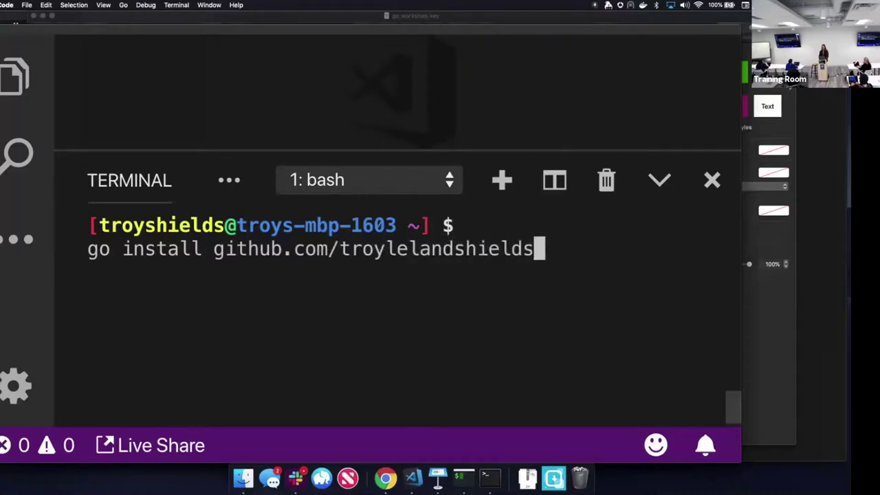
{"action": "type", "text": "/drawing"}
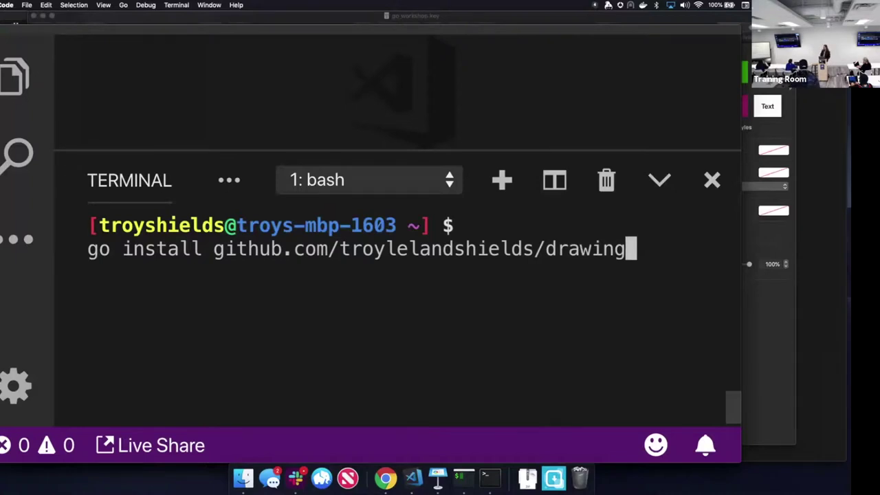
{"action": "key", "text": "Return"}
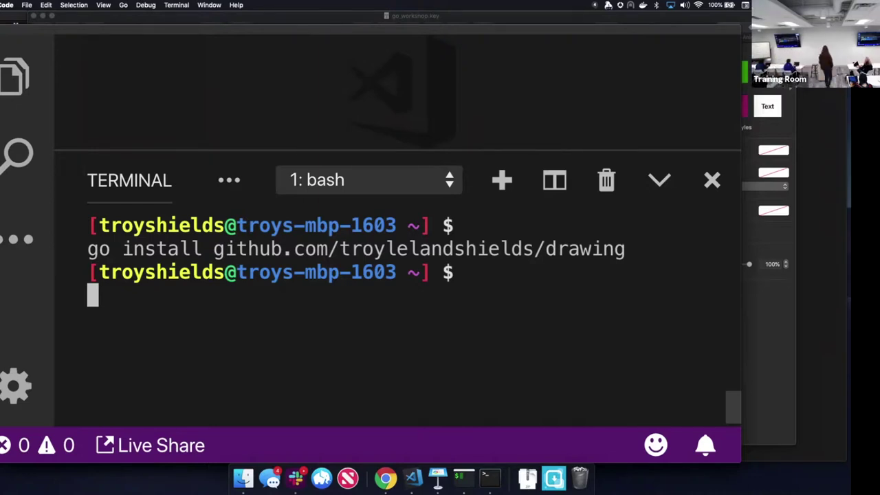
Step: Clear the terminal and run go get for the presenter's GitHub drawing package, correcting the account name in the path
{"action": "key", "text": "super+k"}
{"action": "type", "text": "go get github.com/w"}
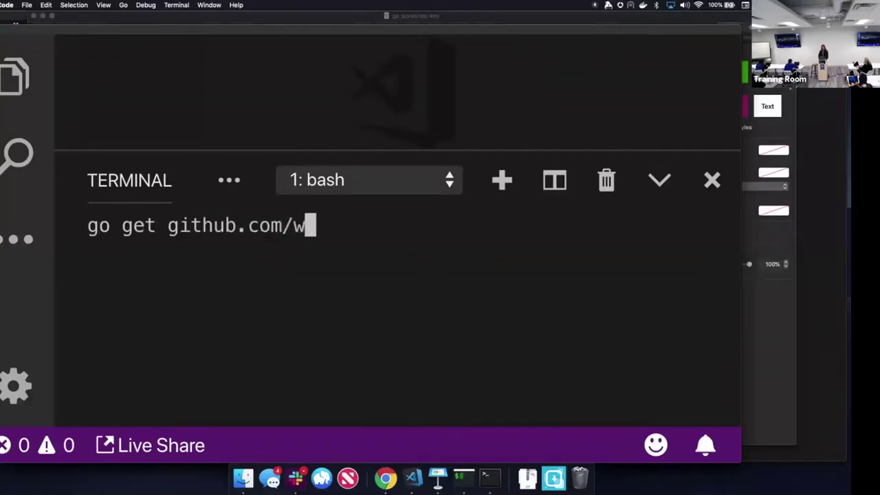
{"action": "key", "text": "BackSpace"}
{"action": "type", "text": "troyleland.shields/d"}
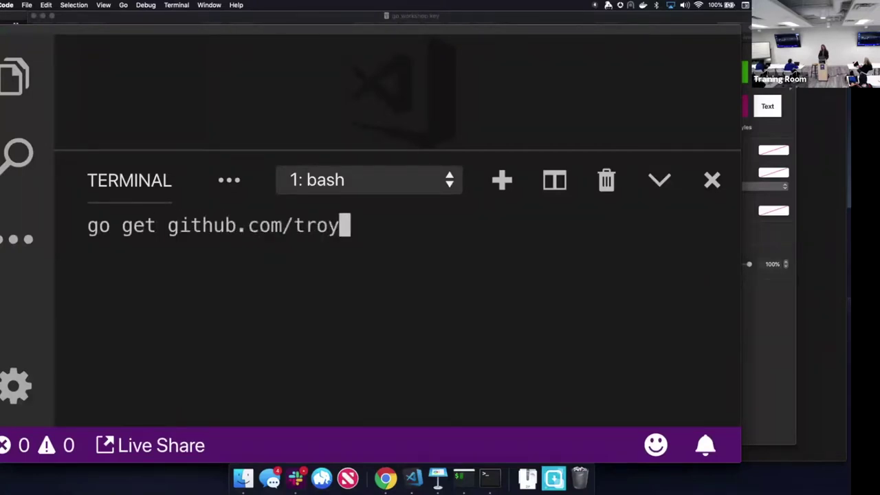
{"action": "key", "text": "BackSpace"}
{"action": "key", "text": "BackSpace"}
{"action": "key", "text": "BackSpace"}
{"action": "key", "text": "BackSpace"}
{"action": "key", "text": "BackSpace"}
{"action": "key", "text": "BackSpace"}
{"action": "key", "text": "BackSpace"}
{"action": "key", "text": "BackSpace"}
{"action": "key", "text": "BackSpace"}
{"action": "key", "text": "BackSpace"}
{"action": "key", "text": "BackSpace"}
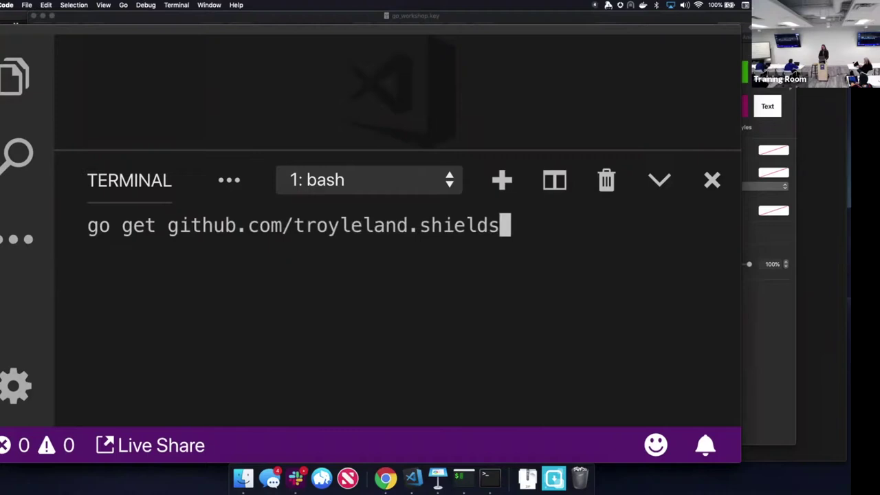
{"action": "type", "text": "s"}
{"action": "key", "text": "BackSpace"}
{"action": "type", "text": "dshields./"}
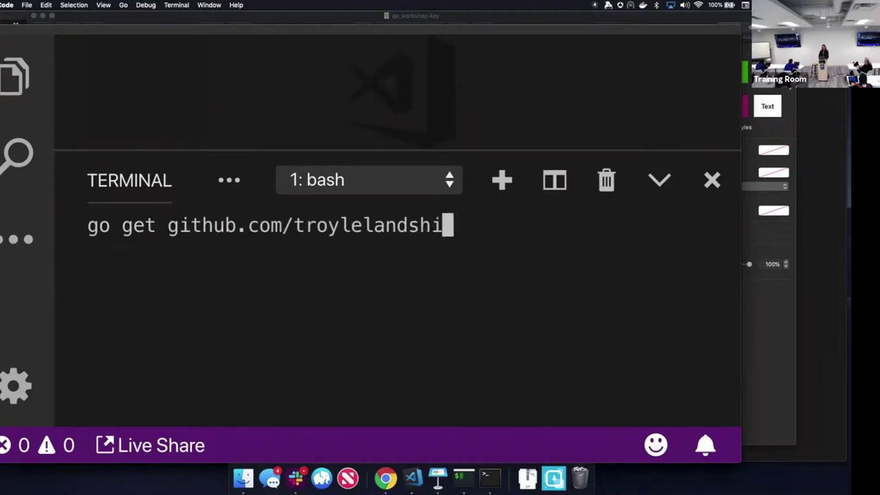
{"action": "key", "text": "BackSpace"}
{"action": "key", "text": "BackSpace"}
{"action": "type", "text": "/drawn"}
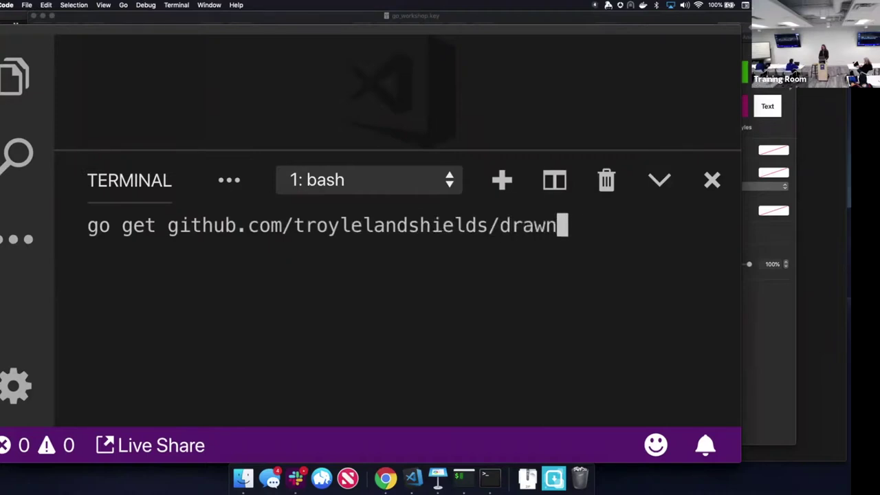
{"action": "key", "text": "BackSpace"}
{"action": "type", "text": "ing"}
{"action": "key", "text": "Return"}
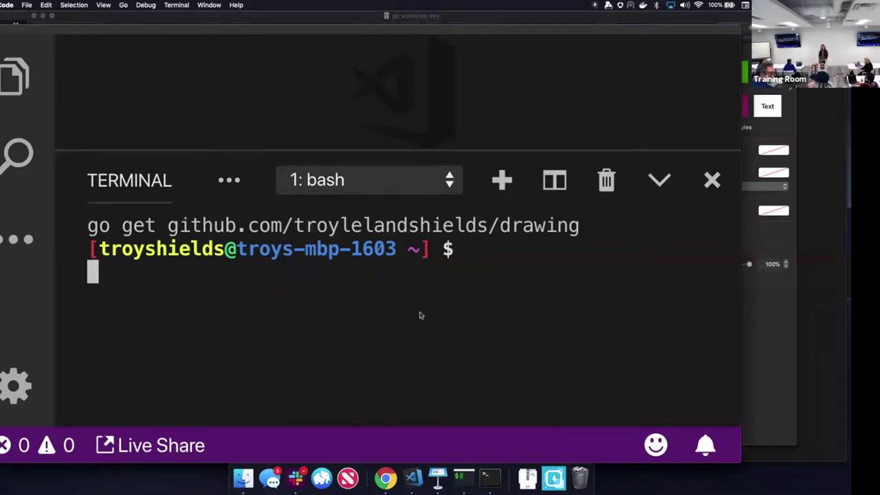
Step: Clear the terminal output and reduce the interface magnification by three zoom levels
{"action": "type", "text": "clear"}
{"action": "key", "text": "Return"}
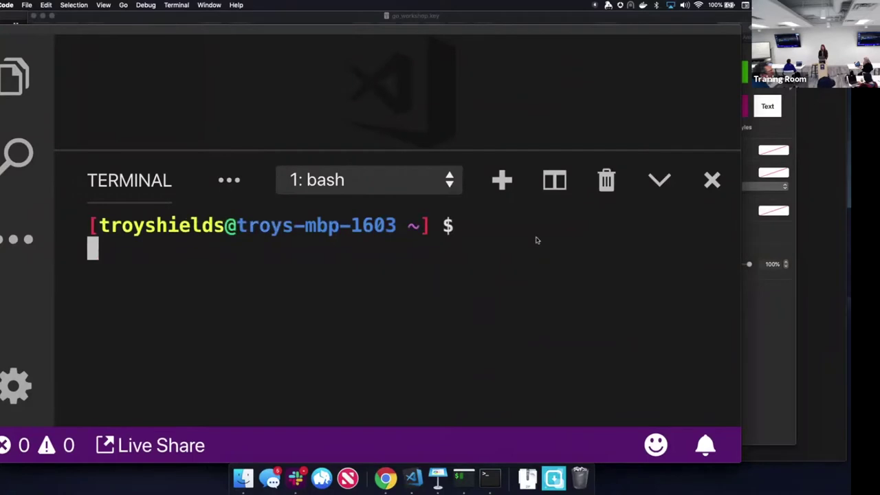
{"action": "key", "text": "super+minus"}
{"action": "key", "text": "super+minus"}
{"action": "key", "text": "super+minus"}
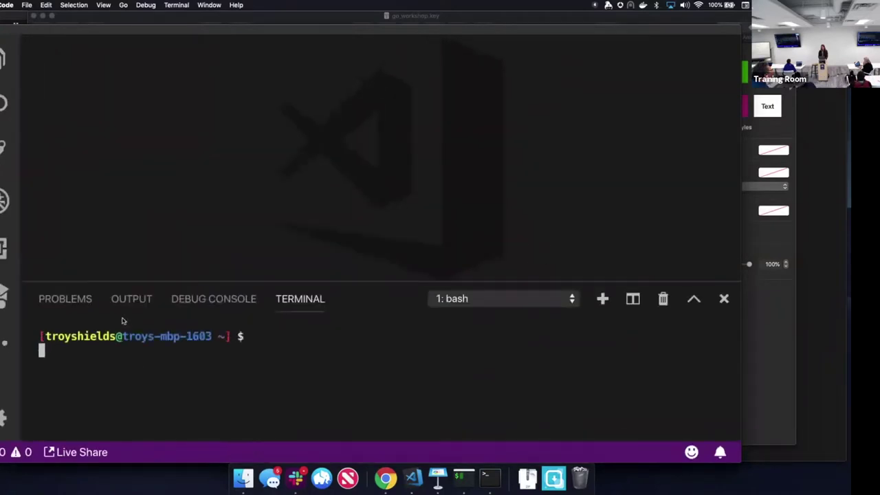
{"action": "left_click", "coordinate": [21, 6]}
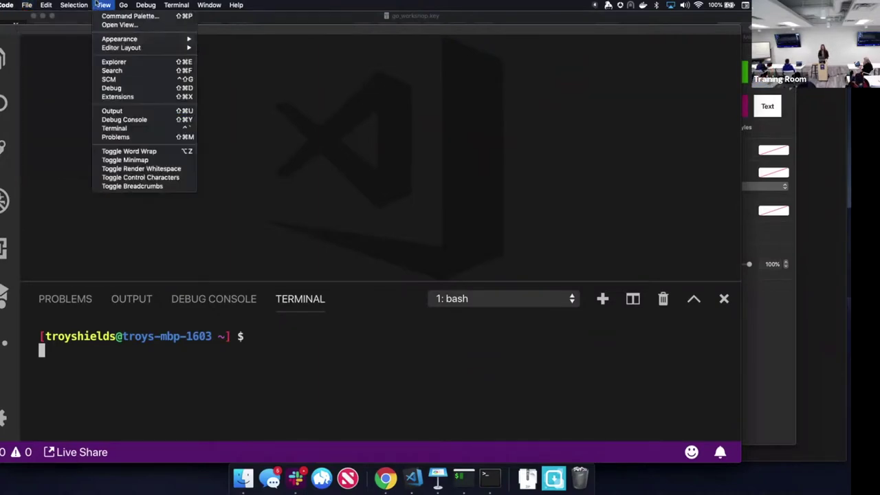
{"action": "mouse_move", "coordinate": [13, 5]}
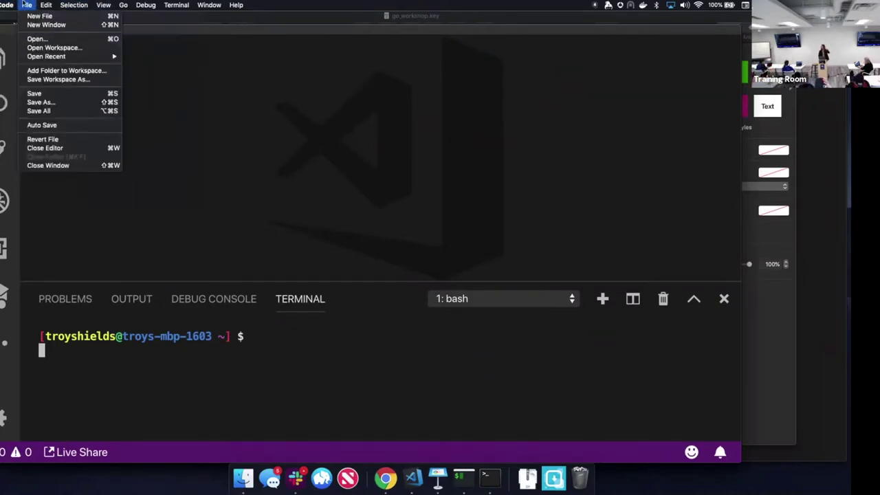
{"action": "left_click", "coordinate": [141, 362]}
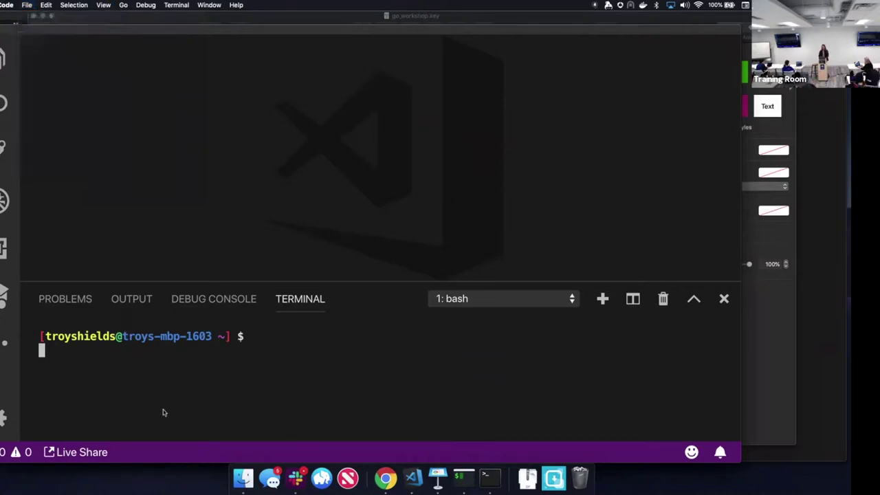
Step: Run go get for the GitHub drawing package again and highlight the command line in the terminal
{"action": "type", "text": "go get github.com/troylelandshields/drawing"}
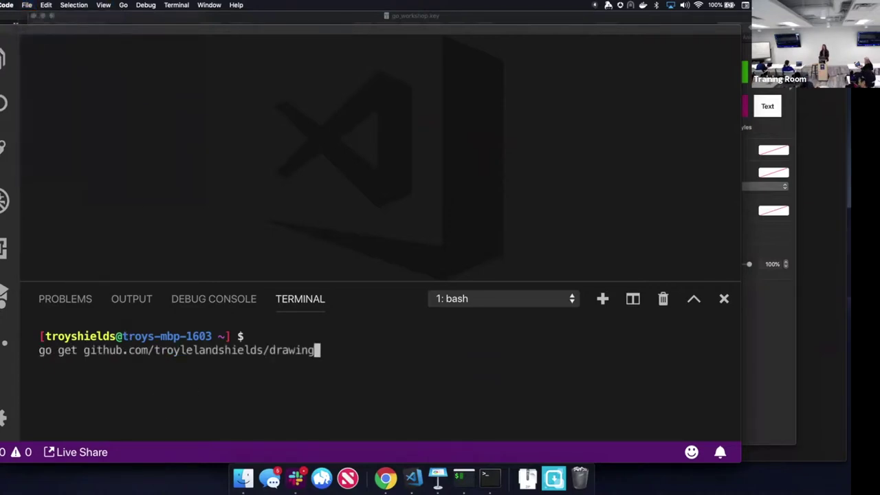
{"action": "key", "text": "Return"}
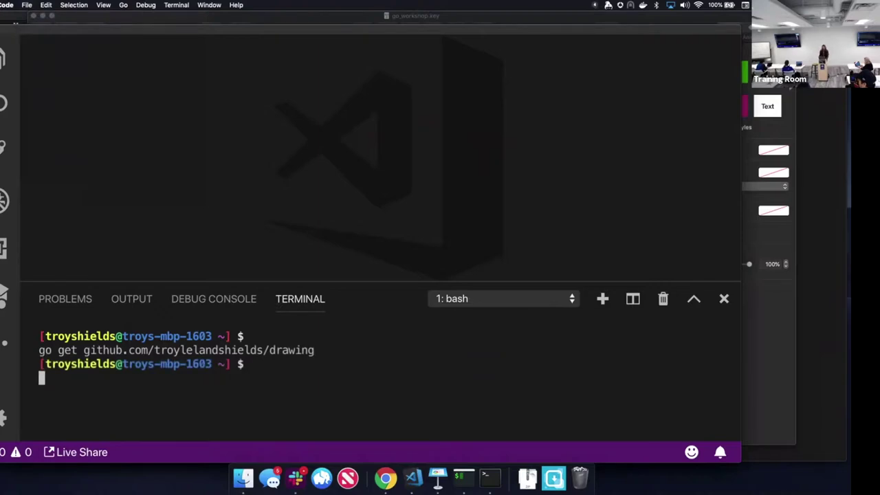
{"action": "left_click_drag", "start_coordinate": [319, 351], "coordinate": [37, 351]}
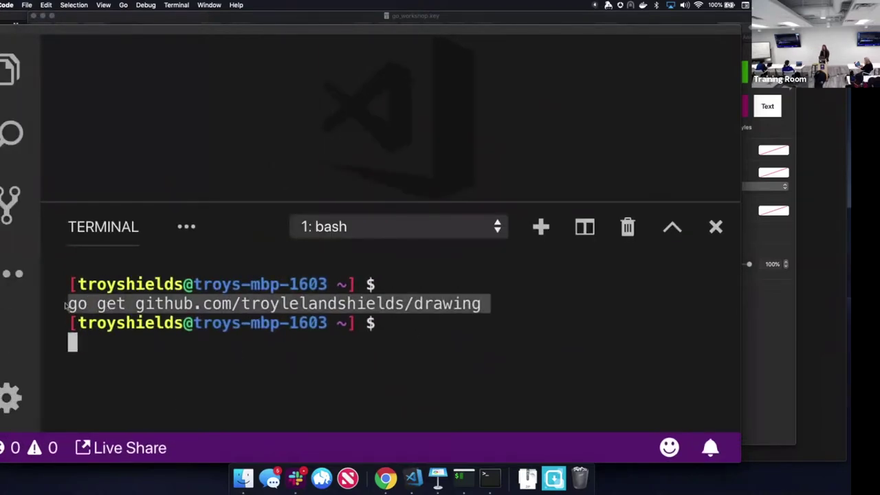
{"action": "left_click", "coordinate": [341, 371]}
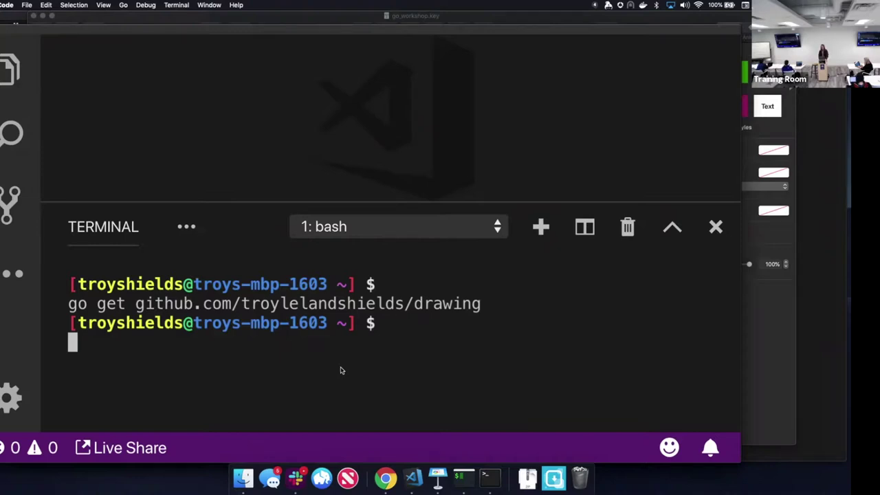
{"action": "type", "text": "o"}
{"action": "key", "text": "BackSpace"}
{"action": "left_click", "coordinate": [266, 122]}
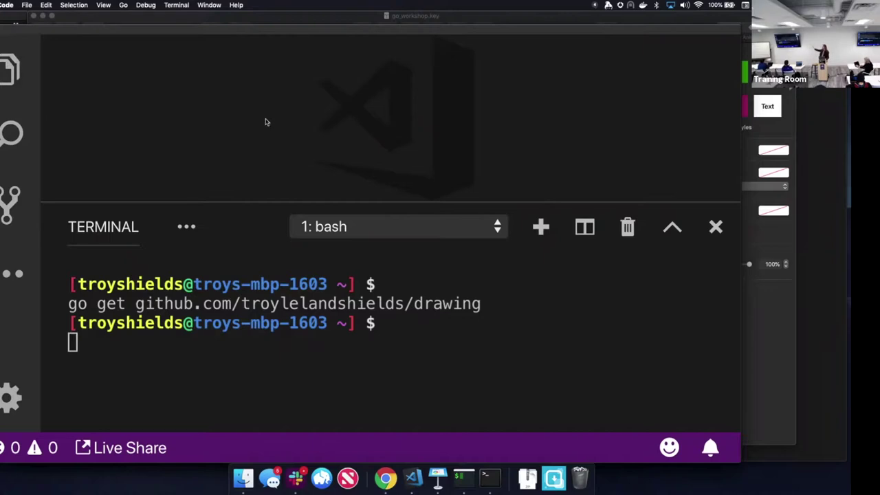
Step: Close the terminal panel and browse to the home folder under Users in the dialog for opening a folder
{"action": "left_click", "coordinate": [716, 228]}
{"action": "left_click", "coordinate": [27, 5]}
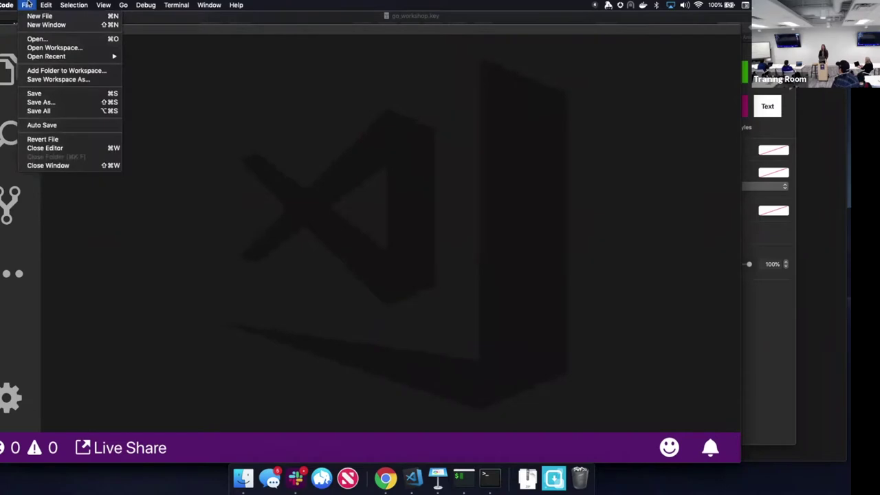
{"action": "left_click", "coordinate": [44, 39]}
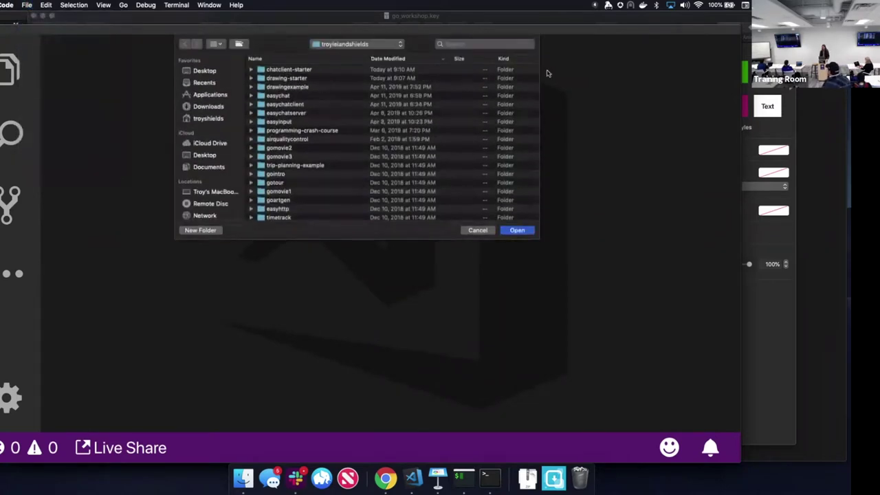
{"action": "left_click", "coordinate": [362, 45]}
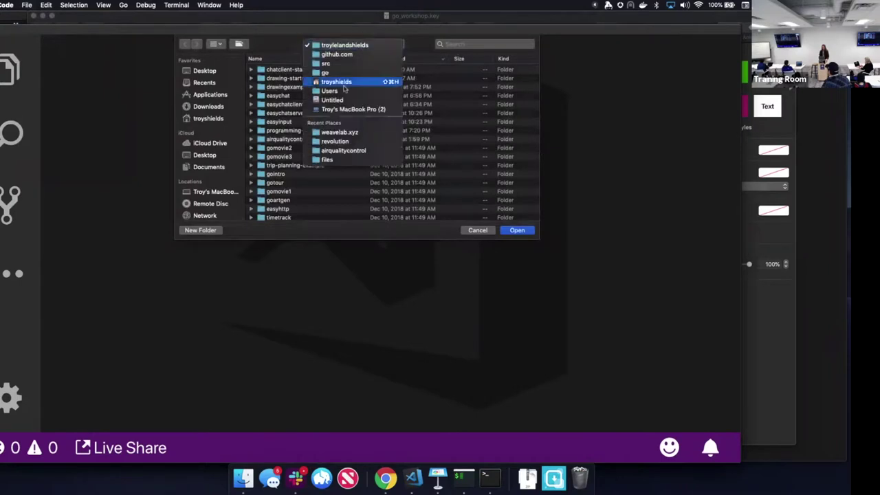
{"action": "left_click", "coordinate": [343, 90]}
{"action": "left_click", "coordinate": [342, 47]}
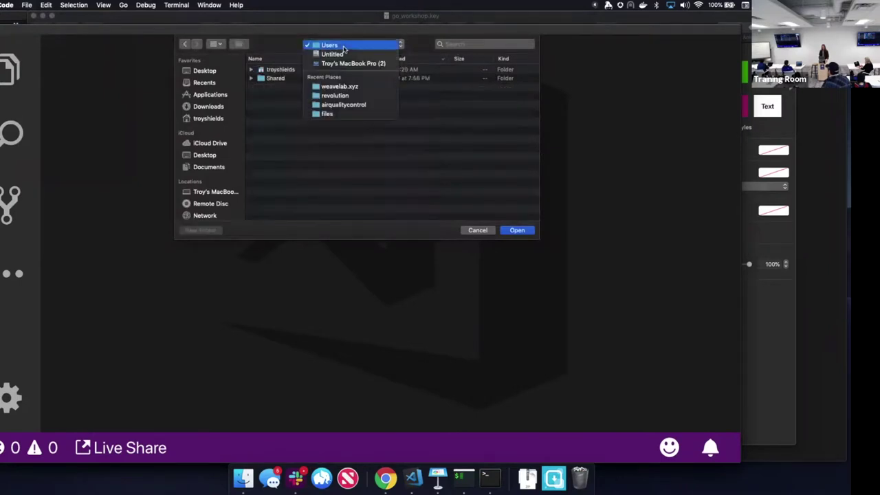
{"action": "left_click", "coordinate": [294, 87]}
{"action": "double_click", "coordinate": [285, 70]}
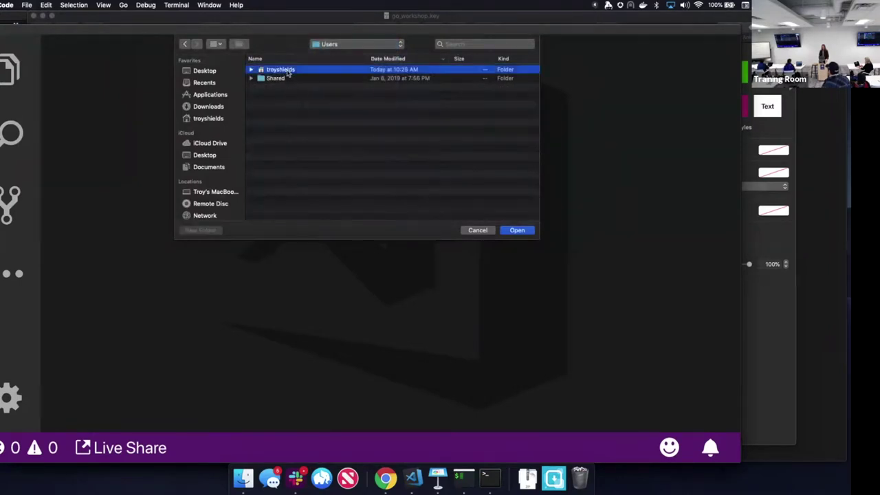
Step: Expand go, src and github.com in the home folder and open the presenter's GitHub account folder as the workspace
{"action": "left_click", "coordinate": [252, 96]}
{"action": "left_click", "coordinate": [252, 96]}
{"action": "left_click", "coordinate": [268, 193]}
{"action": "scroll", "coordinate": [284, 198], "scroll_direction": "down", "scroll_amount": 3}
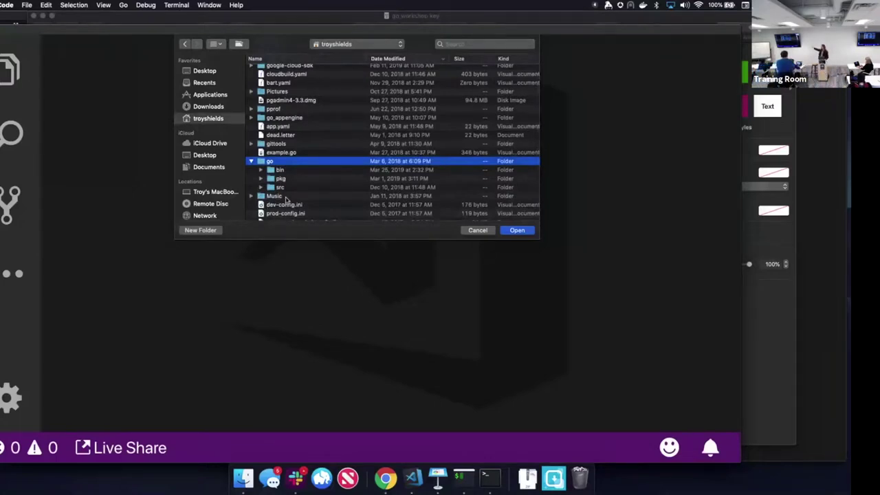
{"action": "left_click", "coordinate": [260, 189]}
{"action": "scroll", "coordinate": [265, 186], "scroll_direction": "down", "scroll_amount": 3}
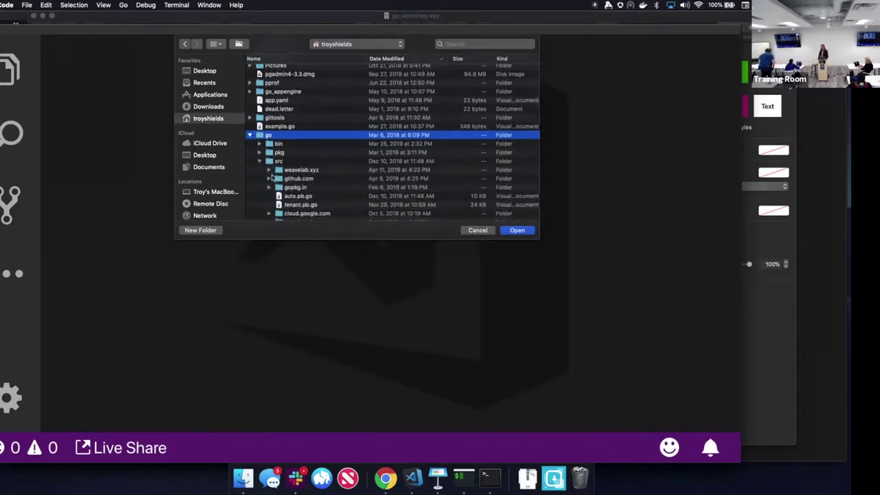
{"action": "left_click", "coordinate": [269, 179]}
{"action": "left_click", "coordinate": [279, 187]}
{"action": "scroll", "coordinate": [288, 181], "scroll_direction": "down", "scroll_amount": 2}
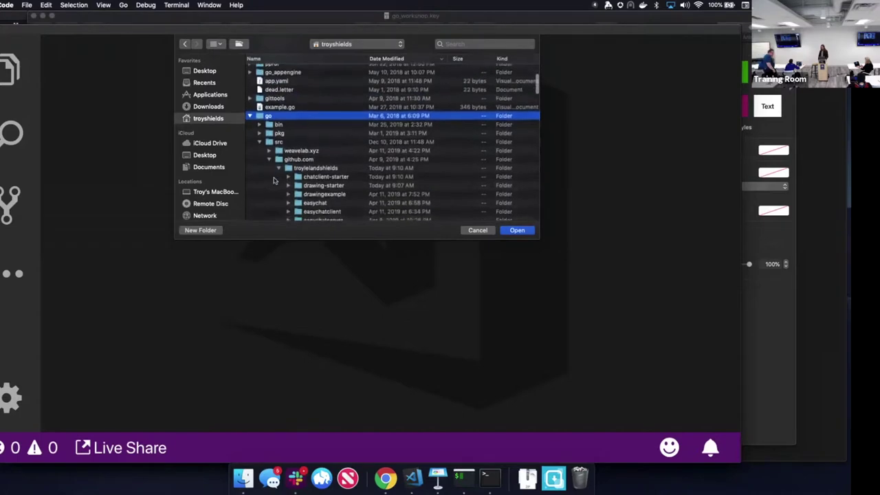
{"action": "left_click", "coordinate": [300, 169]}
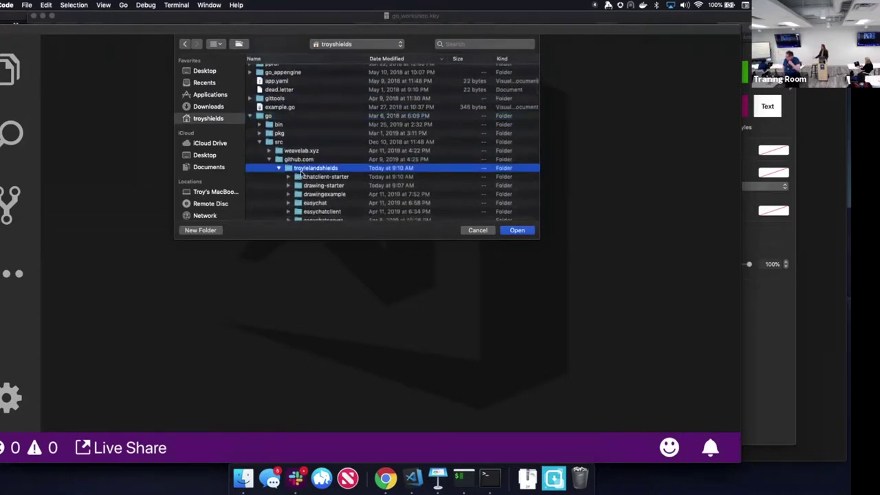
{"action": "left_click", "coordinate": [524, 230]}
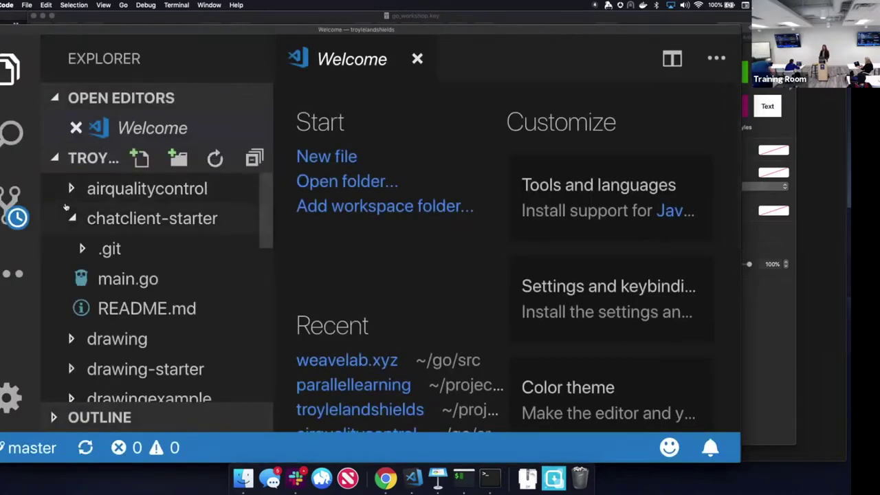
Step: Collapse the chatclient-starter folder and expand the drawing folder in the file explorer to show its files
{"action": "left_click", "coordinate": [70, 217]}
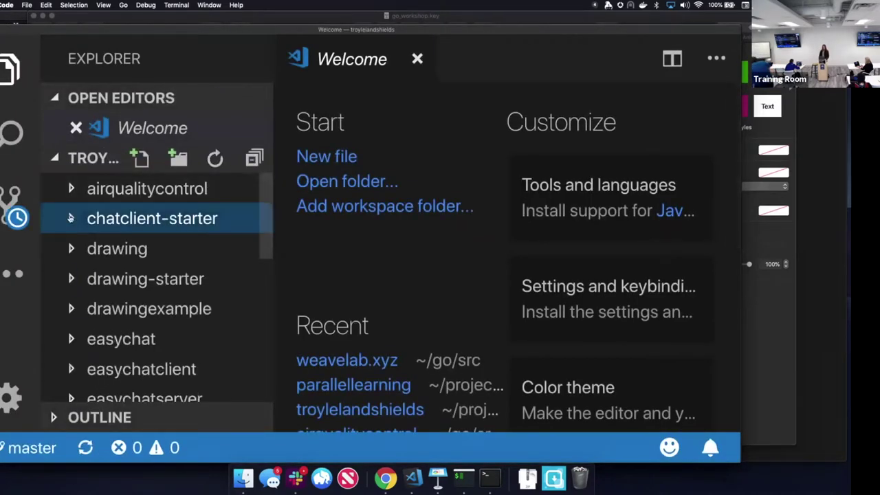
{"action": "left_click", "coordinate": [106, 260]}
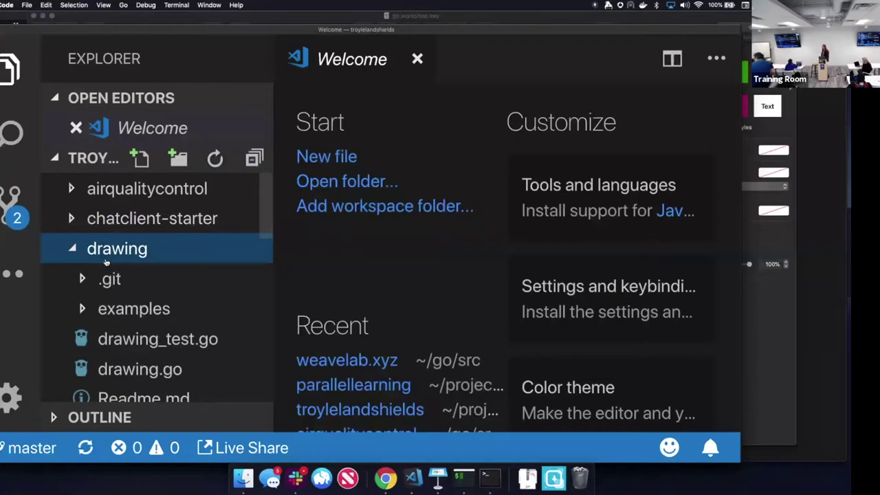
{"action": "scroll", "coordinate": [110, 282], "scroll_direction": "down", "scroll_amount": 1}
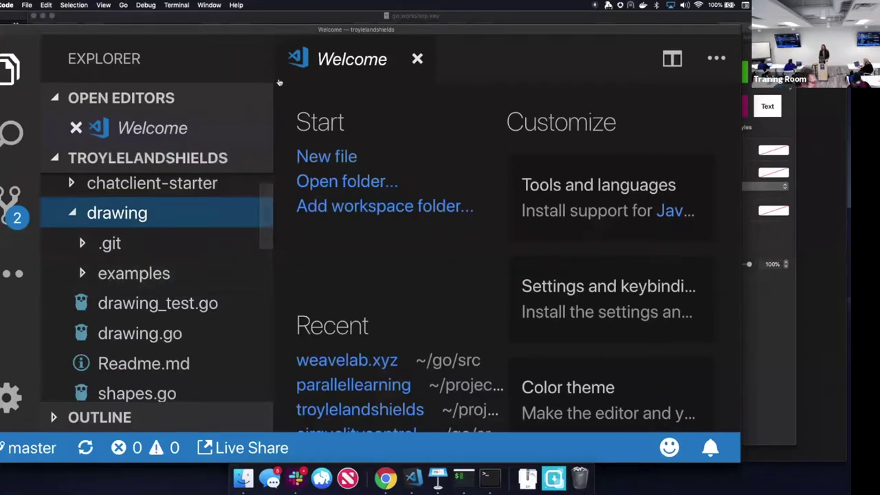
Step: Close the Welcome page and reduce the interface magnification by three zoom levels
{"action": "left_click", "coordinate": [418, 59]}
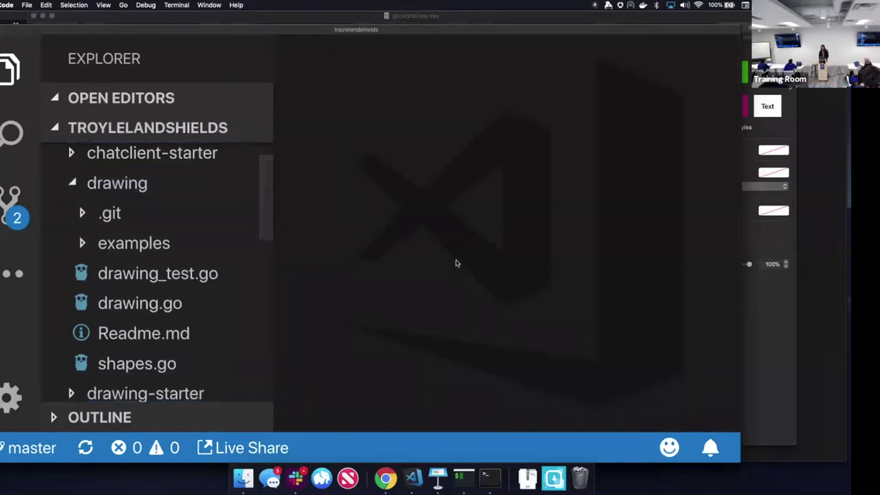
{"action": "key", "text": "super+minus"}
{"action": "key", "text": "super+minus"}
{"action": "key", "text": "super+minus"}
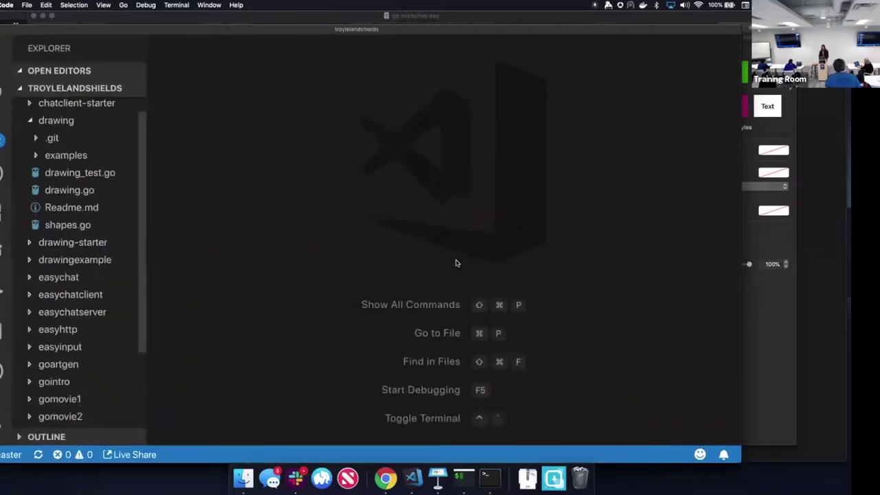
Step: Switch to the go_workshop.key presentation in Keynote and play the slideshow from the Install Some Stuff slide
{"action": "key", "text": "ctrl+Up"}
{"action": "left_click", "coordinate": [427, 354]}
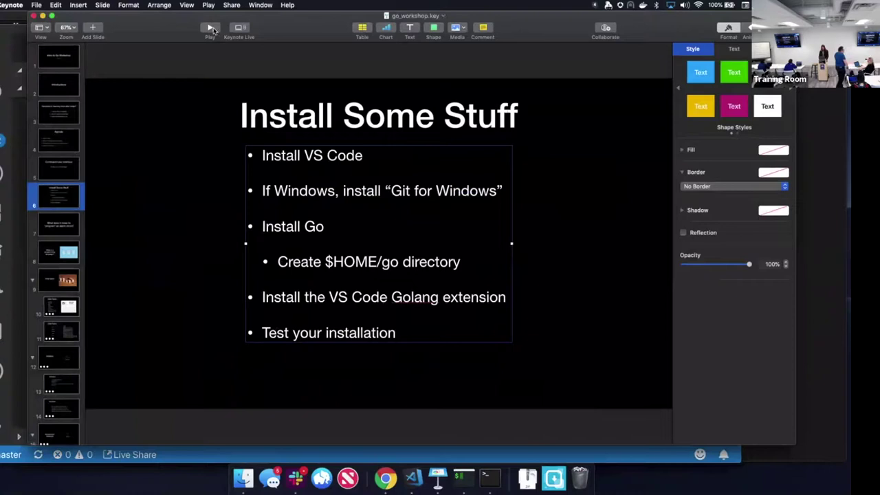
{"action": "left_click", "coordinate": [210, 28]}
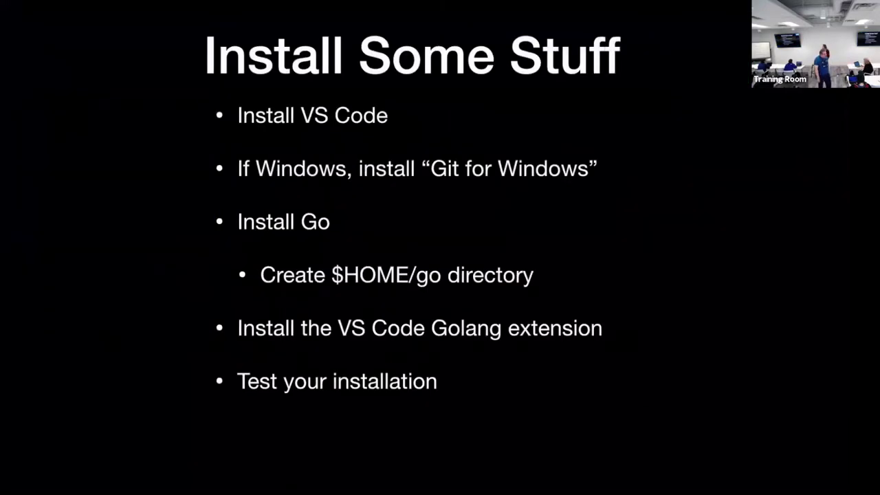